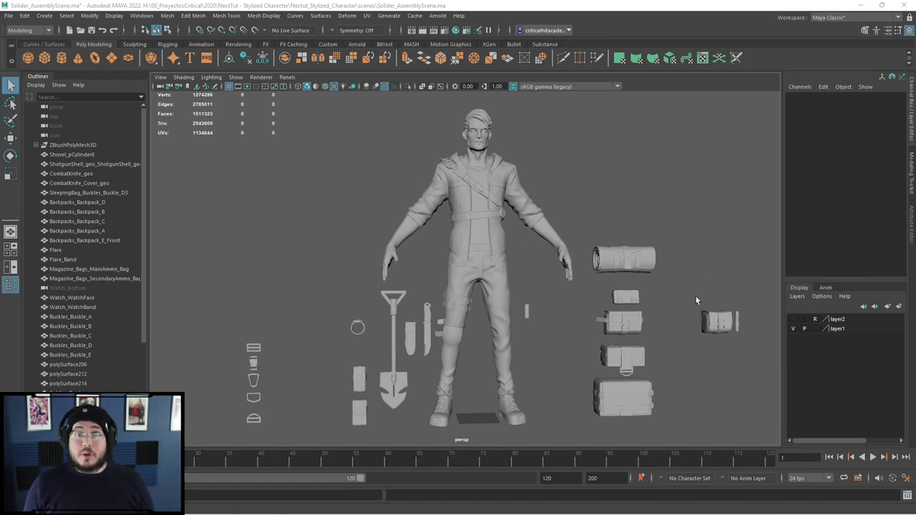
- Orbit and zoom around the sculpted soldier, closing in on the legs, shovel and props
scroll(566, 325, down, 2)
mouse_move(566, 325)
alt+mouse_down()
mouse_move(511, 304)
mouse_move(565, 354)
alt+mouse_up()
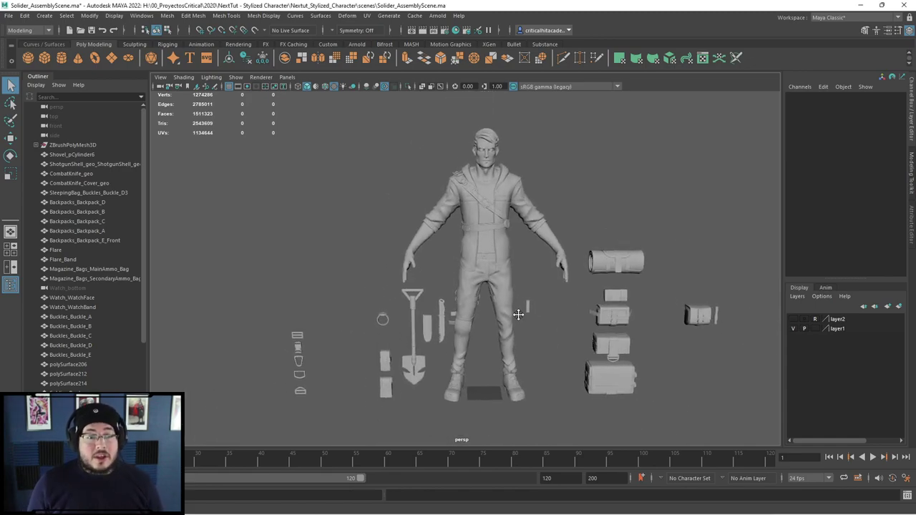
scroll(565, 354, up, 2)
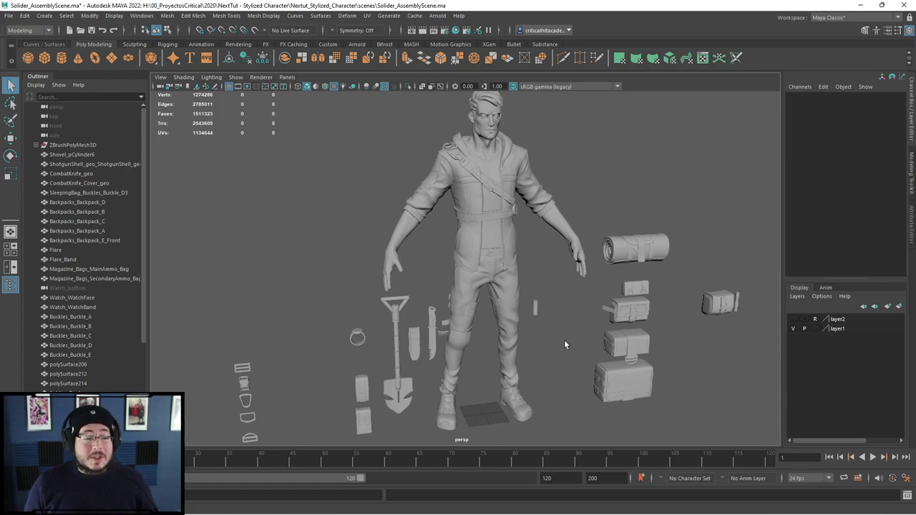
alt+right_drag(564, 339, 501, 301)
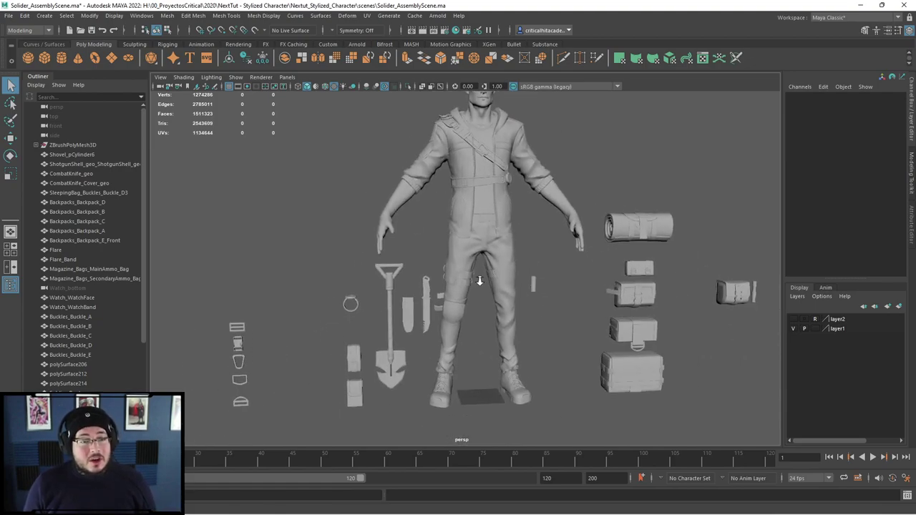
mouse_move(501, 300)
alt+mouse_down()
mouse_move(474, 282)
mouse_move(508, 310)
mouse_move(484, 294)
alt+mouse_up()
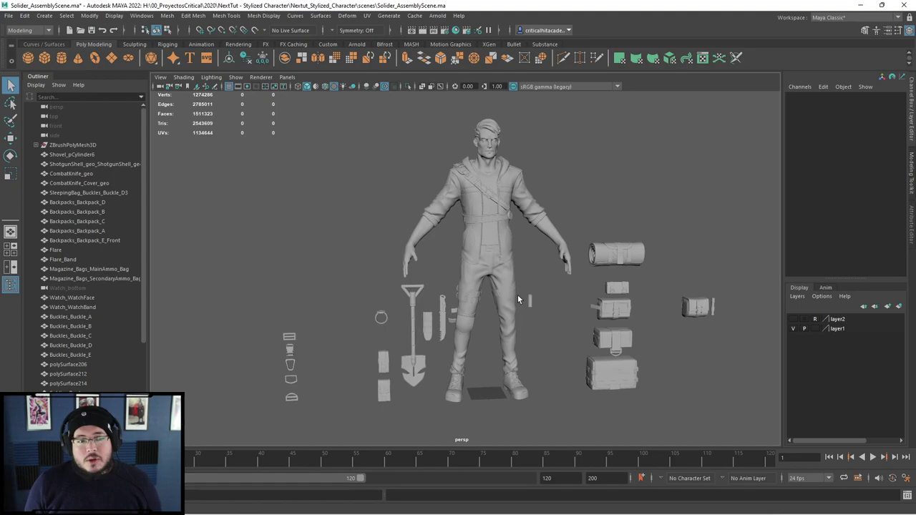
mouse_move(523, 274)
alt+right_down()
mouse_move(597, 302)
mouse_move(477, 244)
mouse_move(447, 289)
alt+right_up()
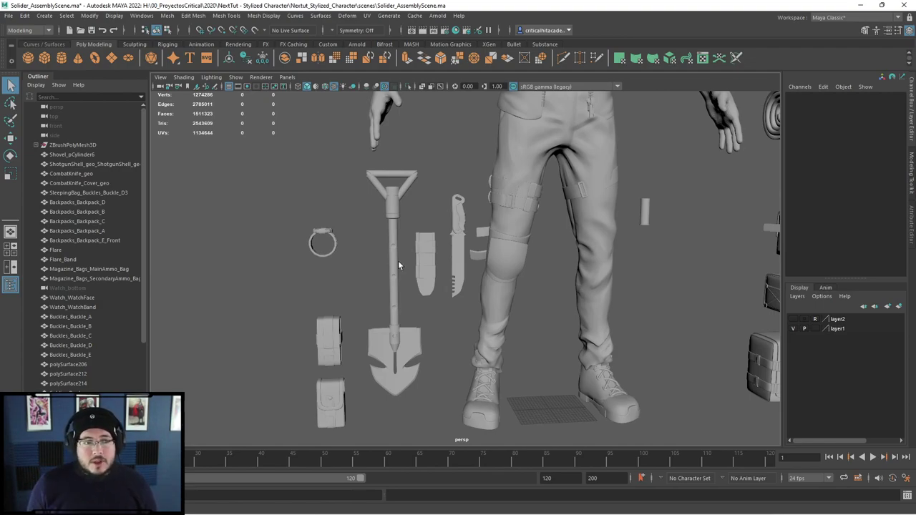
scroll(440, 301, down, 3)
scroll(440, 301, up, 3)
alt+middle_drag(368, 304, 476, 281)
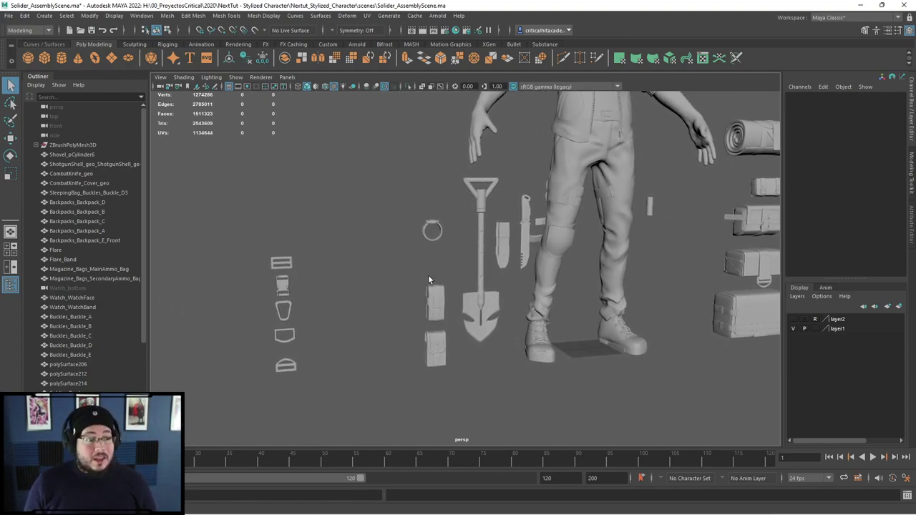
scroll(419, 327, up, 3)
scroll(322, 194, down, 1)
scroll(424, 327, up, 1)
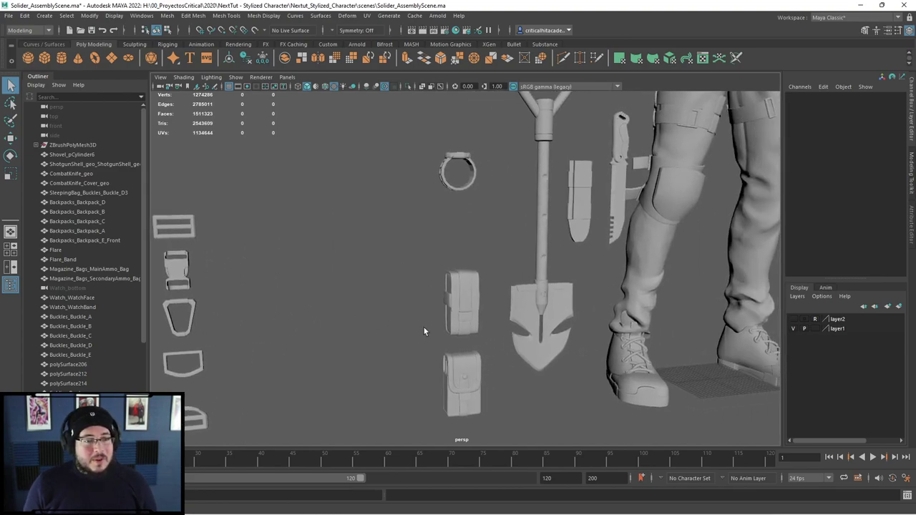
- Select the pouch, shovel, knife sheath, combat knife and backpack pieces to inspect them
click(471, 354)
alt+drag(466, 355, 393, 293)
click(415, 287)
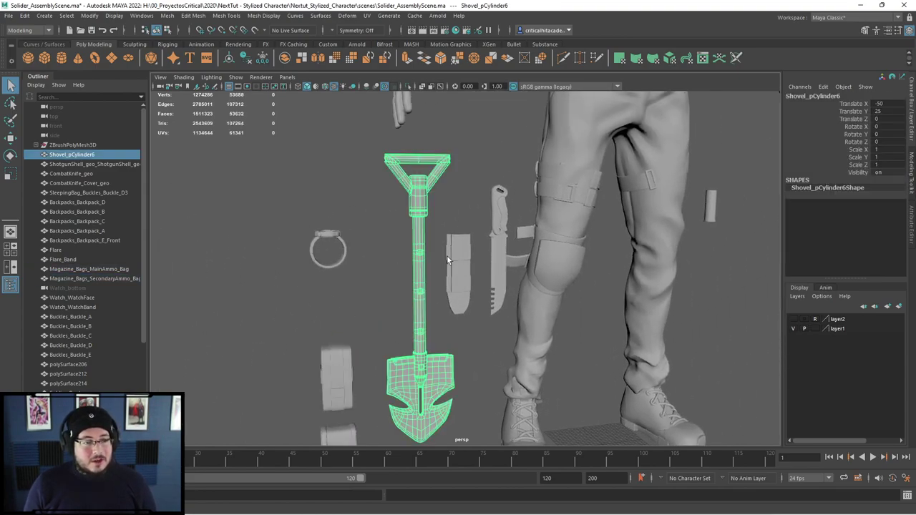
click(458, 265)
click(492, 236)
scroll(348, 344, down, 3)
scroll(438, 306, down, 3)
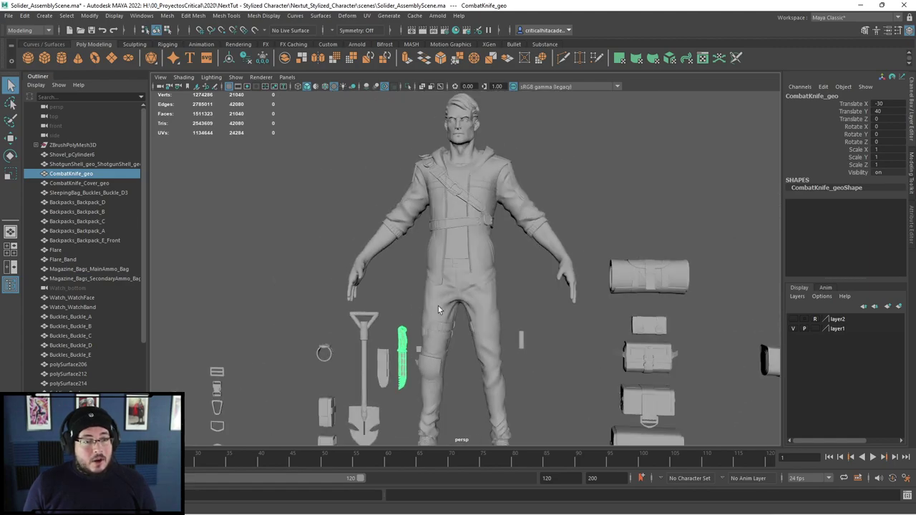
scroll(441, 213, down, 2)
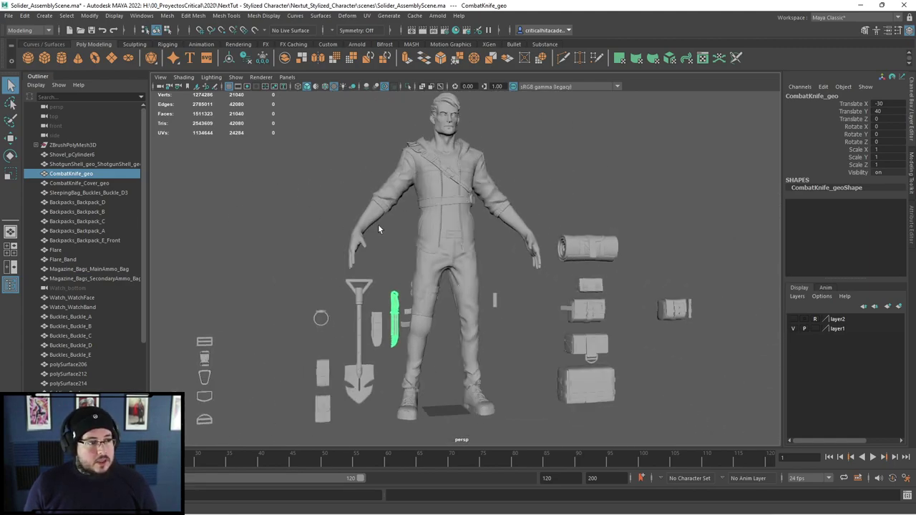
scroll(98, 360, down, 5)
scroll(681, 260, up, 2)
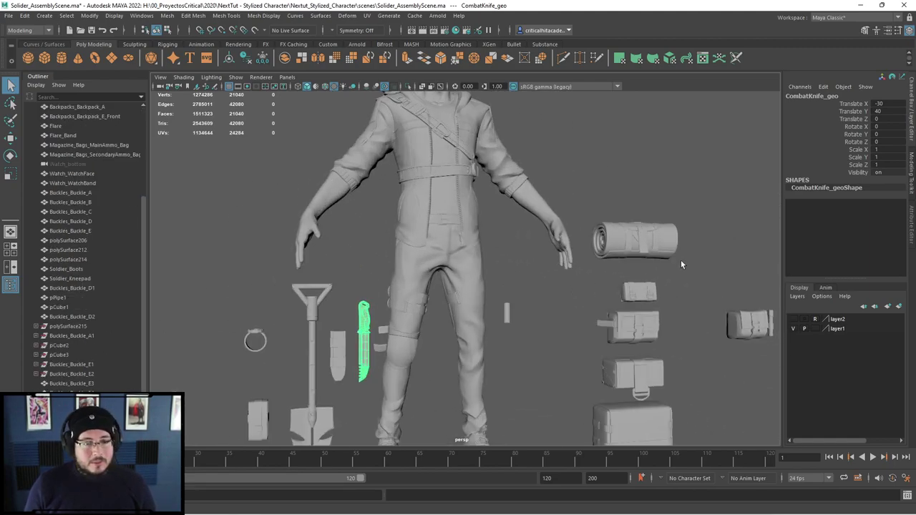
scroll(616, 165, up, 2)
drag(620, 146, 537, 394)
- Switch to the Substance Painter soldier project and orbit the textured character to a side view
key(alt+Tab)
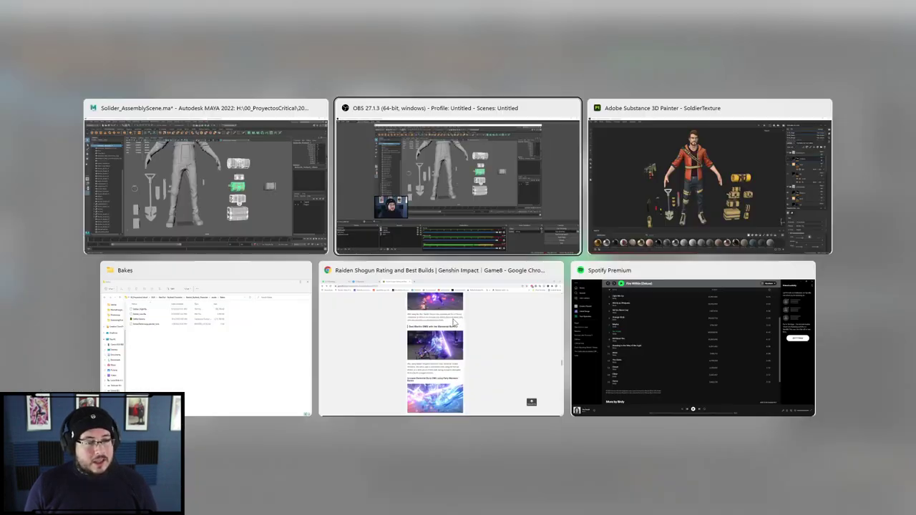
click(630, 226)
mouse_move(535, 274)
alt+mouse_down()
mouse_move(605, 246)
mouse_move(396, 264)
mouse_move(451, 227)
alt+mouse_up()
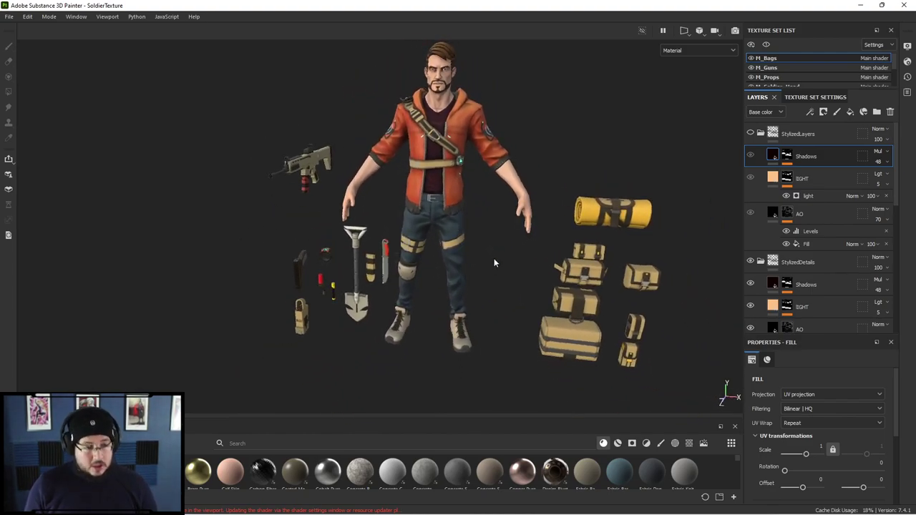
- Show only the base colour channel and orbit the flat-coloured soldier back to front
key(c)
mouse_move(501, 273)
alt+mouse_down()
mouse_move(549, 276)
mouse_move(582, 301)
alt+mouse_up()
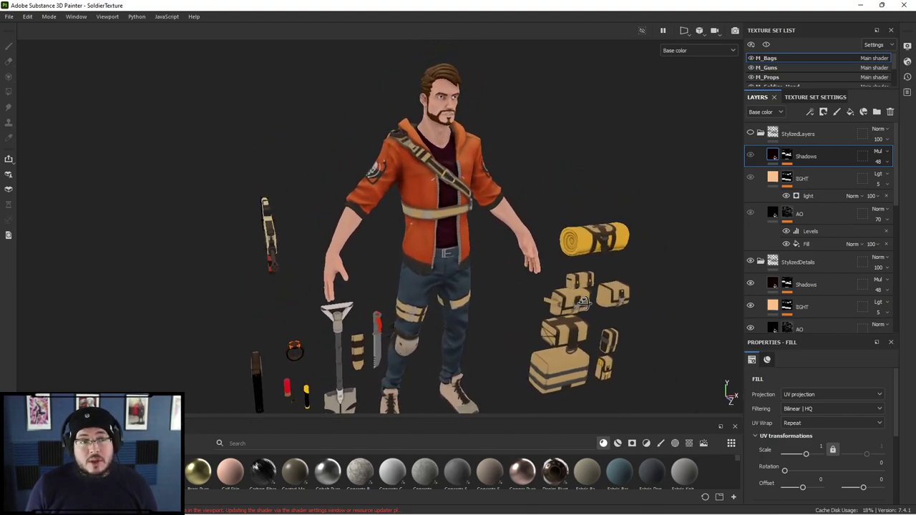
mouse_move(582, 303)
alt+mouse_down()
mouse_move(496, 292)
mouse_move(509, 300)
alt+mouse_up()
scroll(510, 301, up, 2)
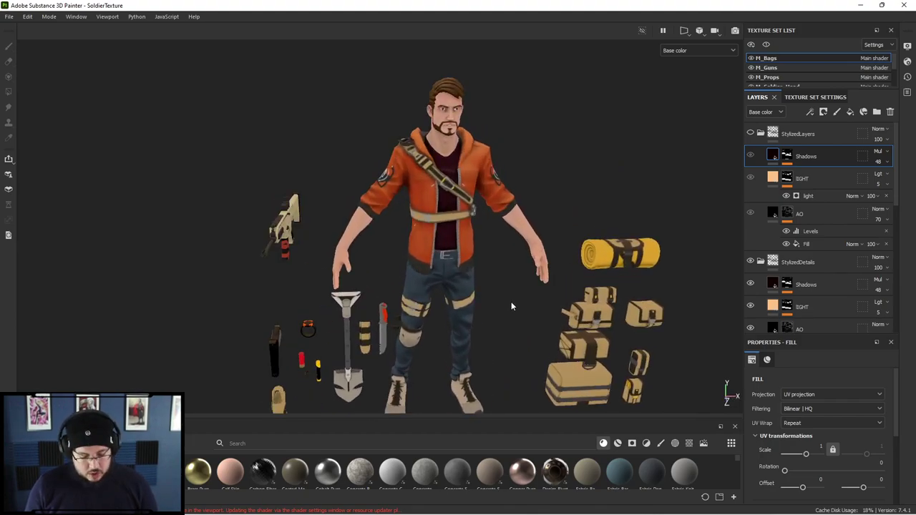
- Return to the full material view and orbit the character to an angled view
key(m)
mouse_move(520, 261)
alt+mouse_down()
mouse_move(524, 194)
mouse_move(557, 223)
mouse_move(548, 238)
alt+mouse_up()
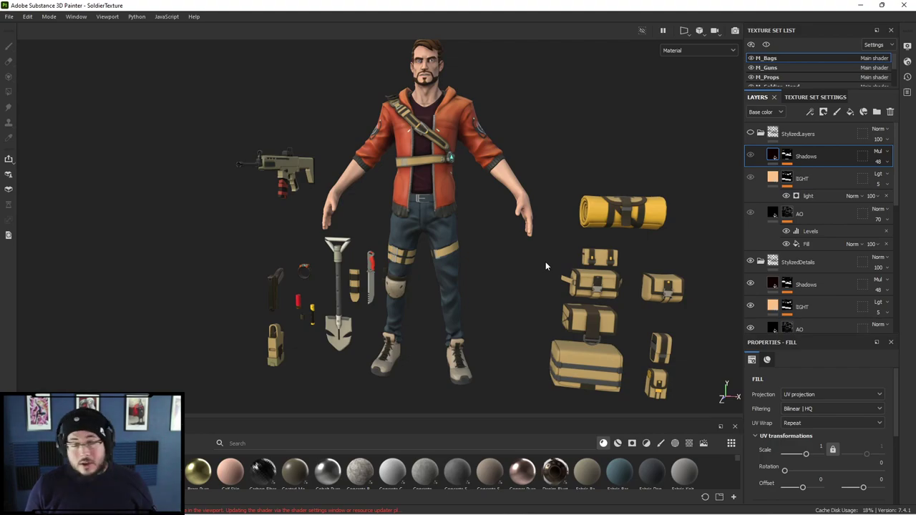
mouse_move(546, 261)
alt+mouse_down()
mouse_move(517, 262)
mouse_move(561, 272)
mouse_move(512, 251)
alt+mouse_up()
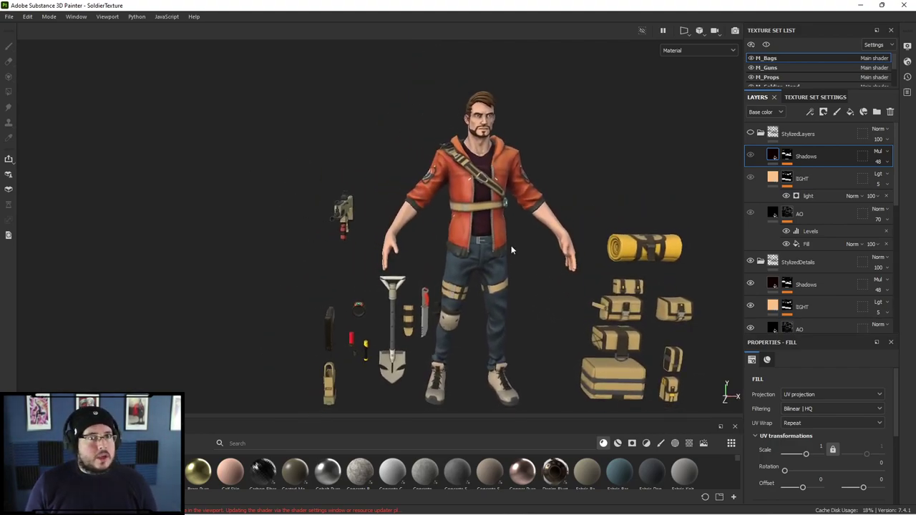
mouse_move(527, 289)
alt+mouse_down()
mouse_move(528, 301)
mouse_move(565, 303)
mouse_move(489, 233)
mouse_move(427, 240)
mouse_move(400, 216)
alt+mouse_up()
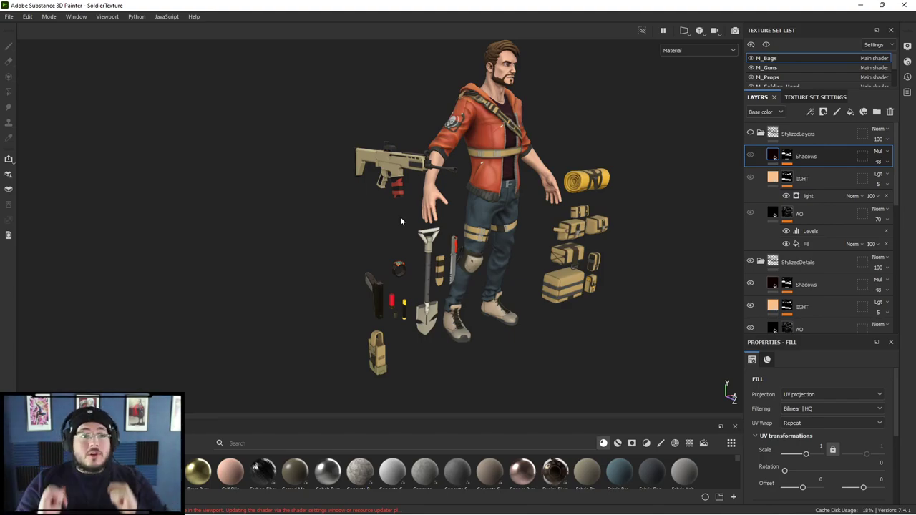
mouse_move(455, 340)
alt+mouse_down()
mouse_move(554, 288)
mouse_move(514, 312)
mouse_move(549, 317)
mouse_move(533, 320)
alt+mouse_up()
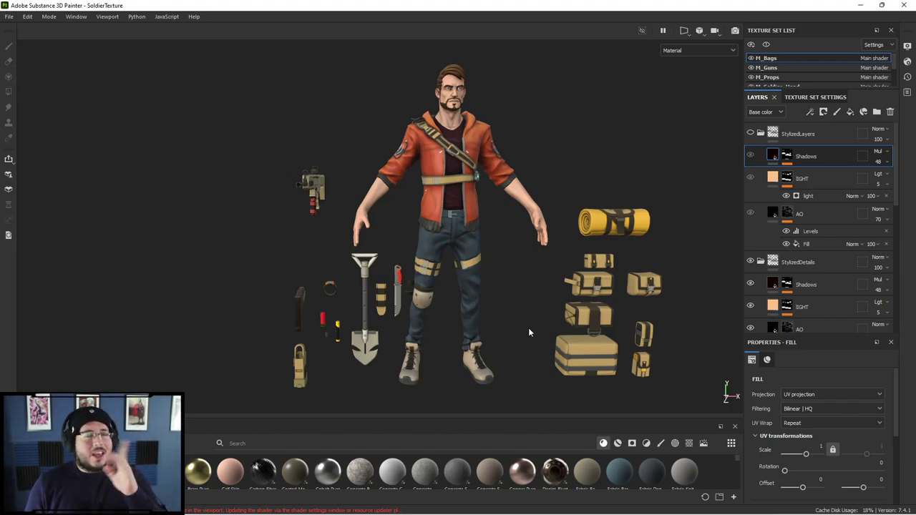
key(f)
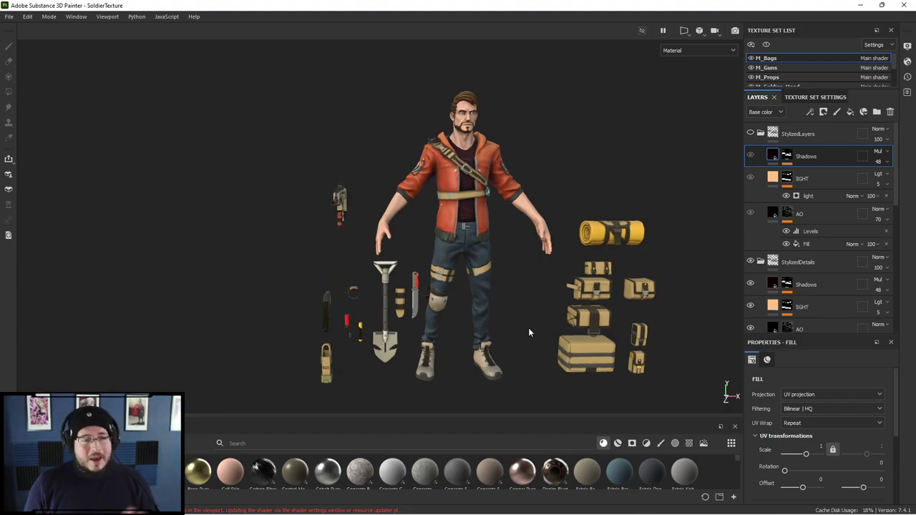
alt+drag(528, 329, 525, 325)
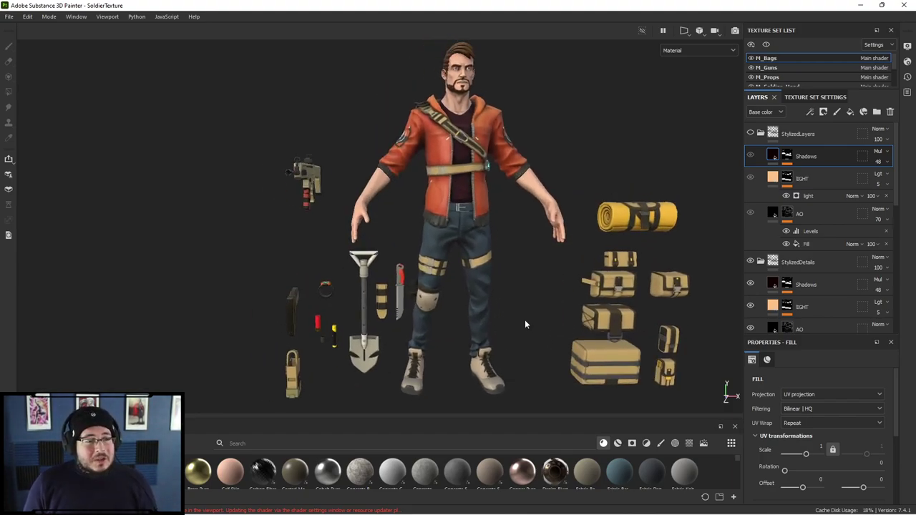